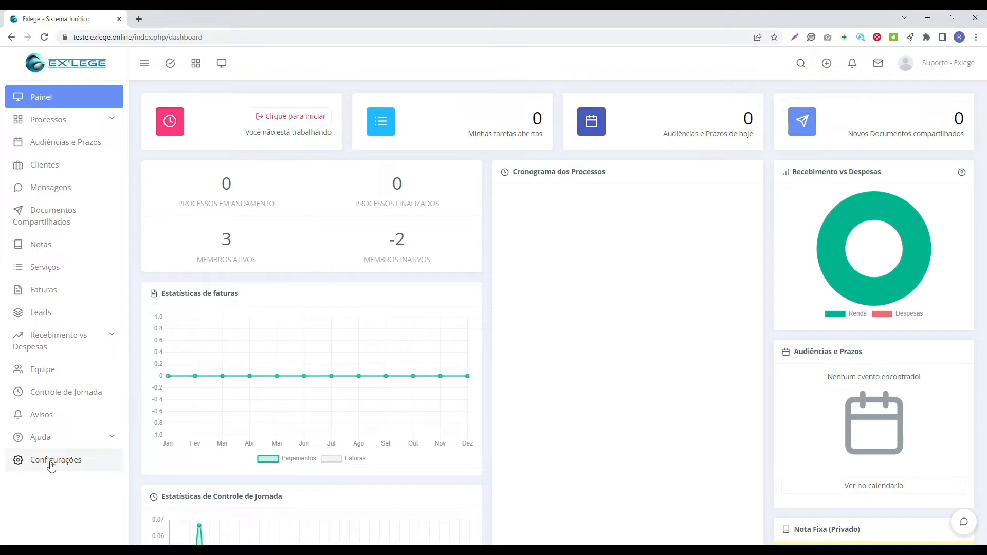
Step: Open the roles (Funções) under the system's access permission settings and add a role titled "Estagiário"
left_click(72, 463)
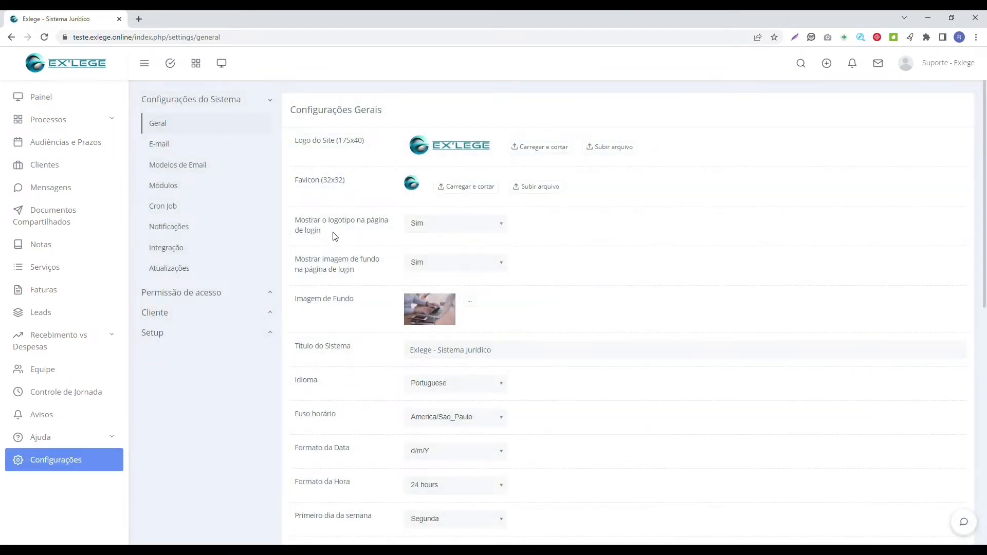
left_click(220, 293)
left_click(167, 318)
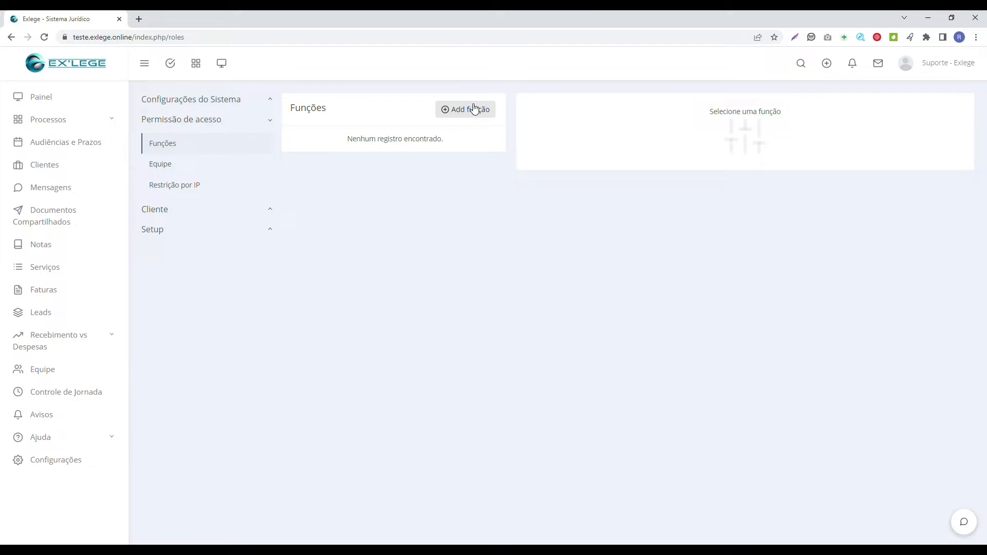
left_click(473, 110)
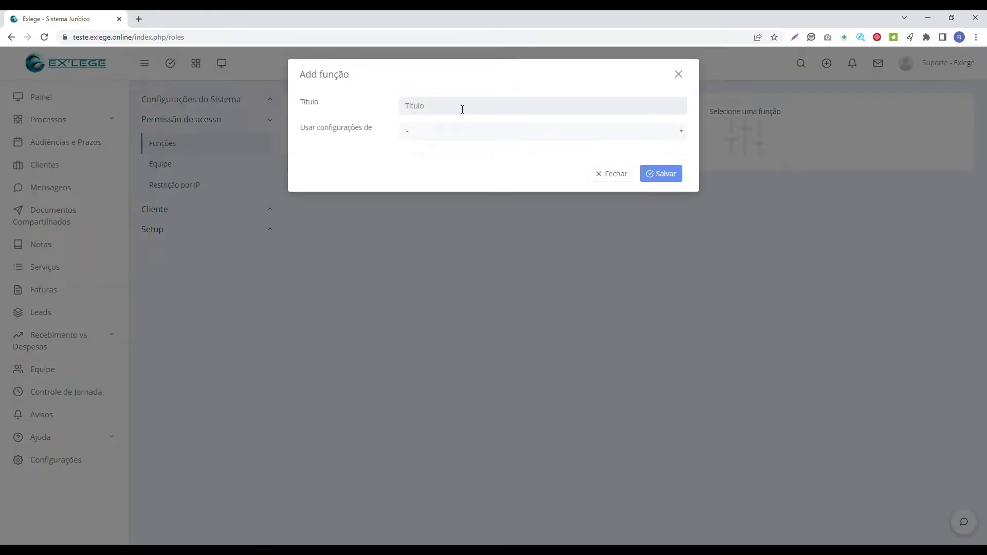
type("Estagiário")
left_click(655, 174)
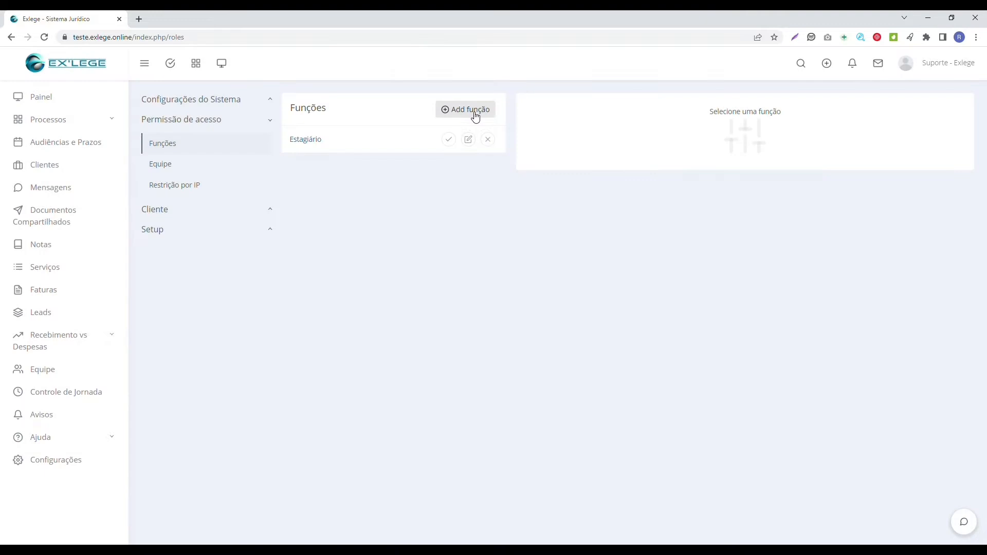
Step: Add a second role titled "Sevretária" and save it
left_click(471, 112)
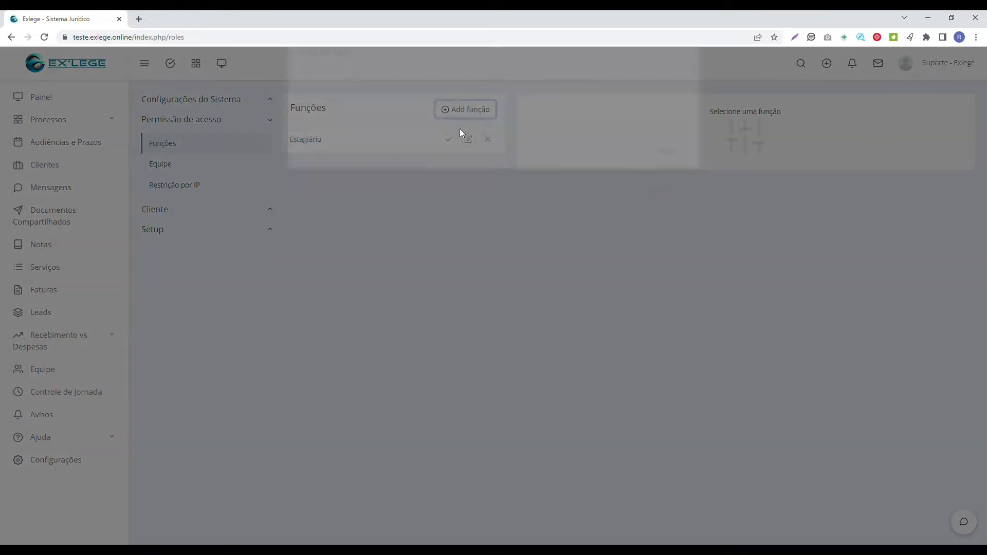
type("Se")
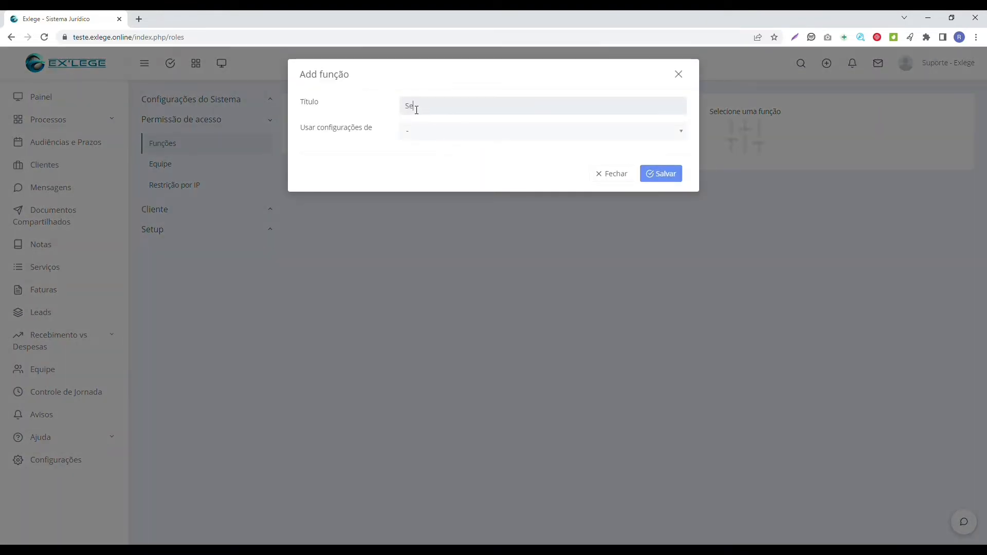
type("cretária")
left_click(679, 174)
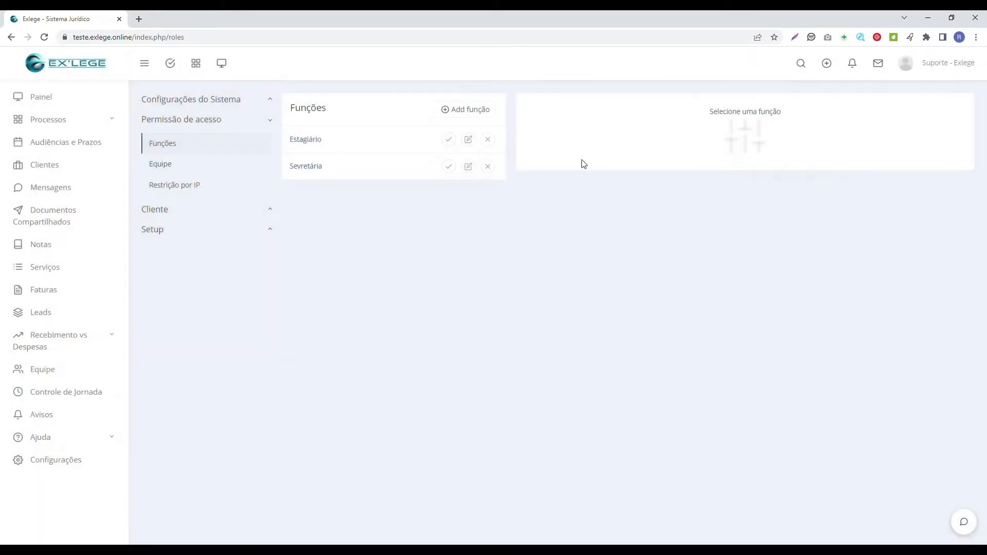
Step: Add a third role titled "Advogado Associado" and save it
left_click(448, 109)
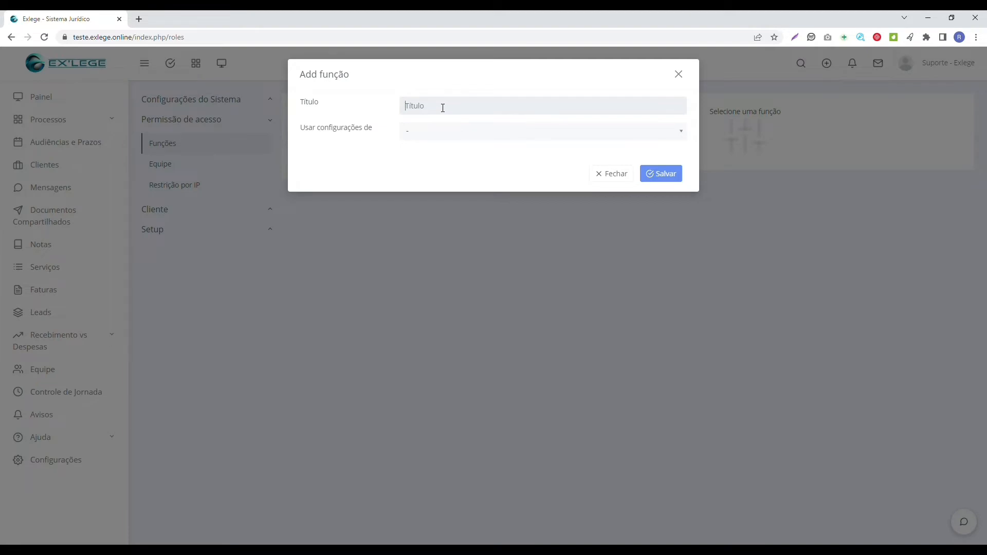
type("Advogado Associado")
left_click(664, 174)
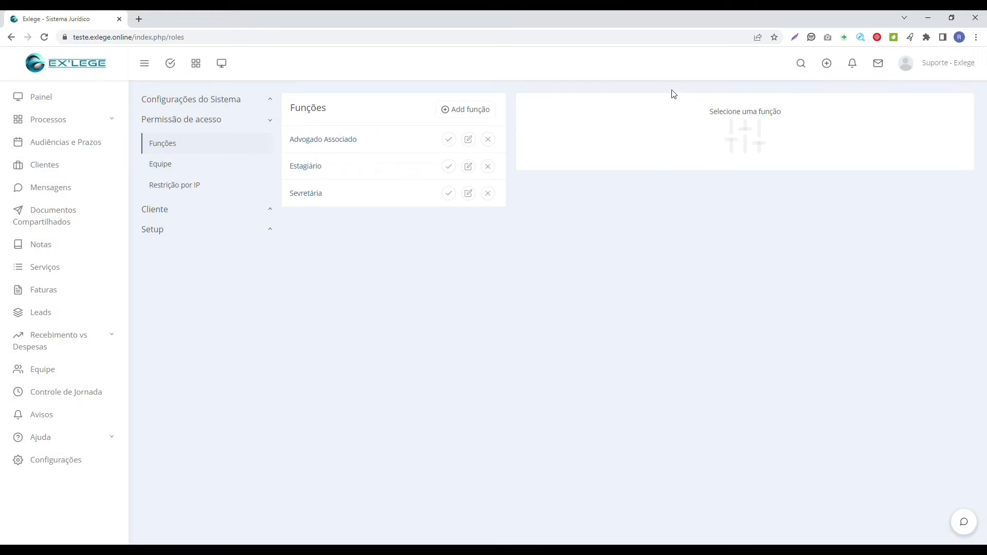
Step: In the Estagiário role's permissions, allow managing all processes, creating and editing processes, and adding or removing project members
left_click(319, 174)
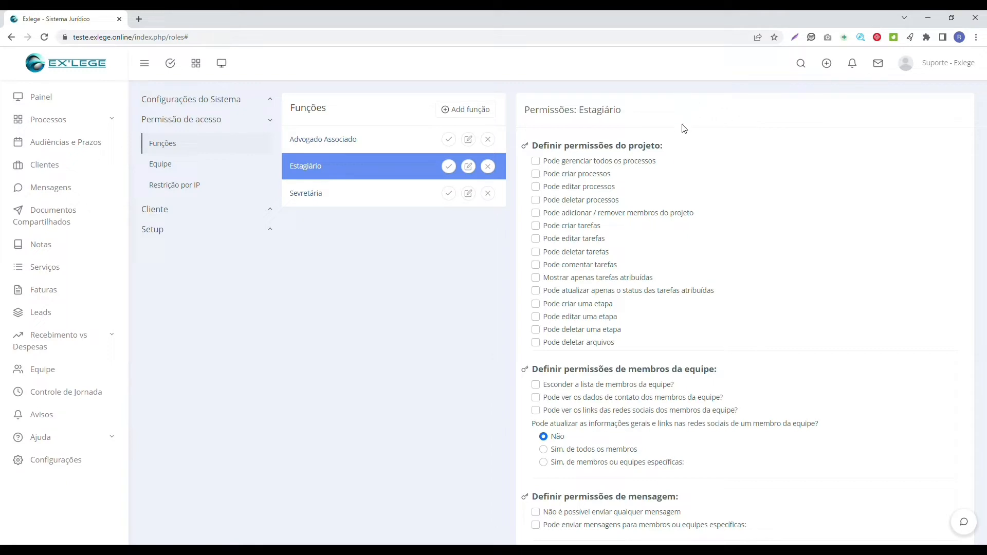
scroll(663, 250, "down", 13)
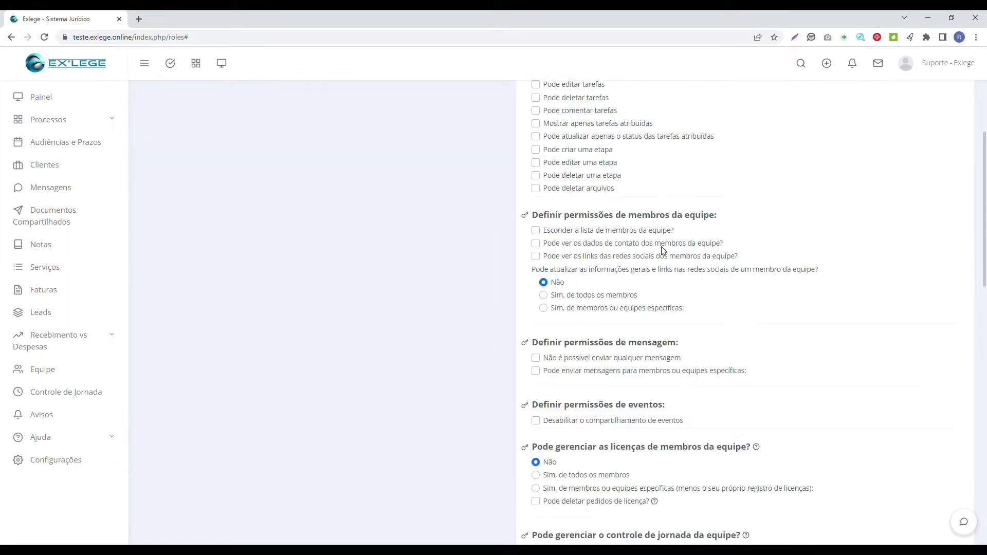
scroll(663, 251, "down", 5)
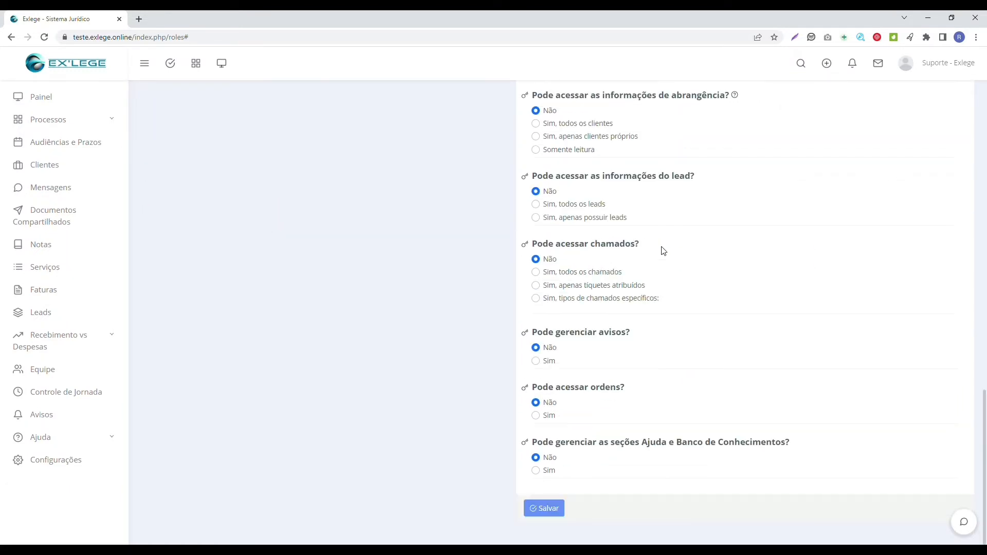
scroll(661, 249, "up", 15)
scroll(637, 239, "up", 3)
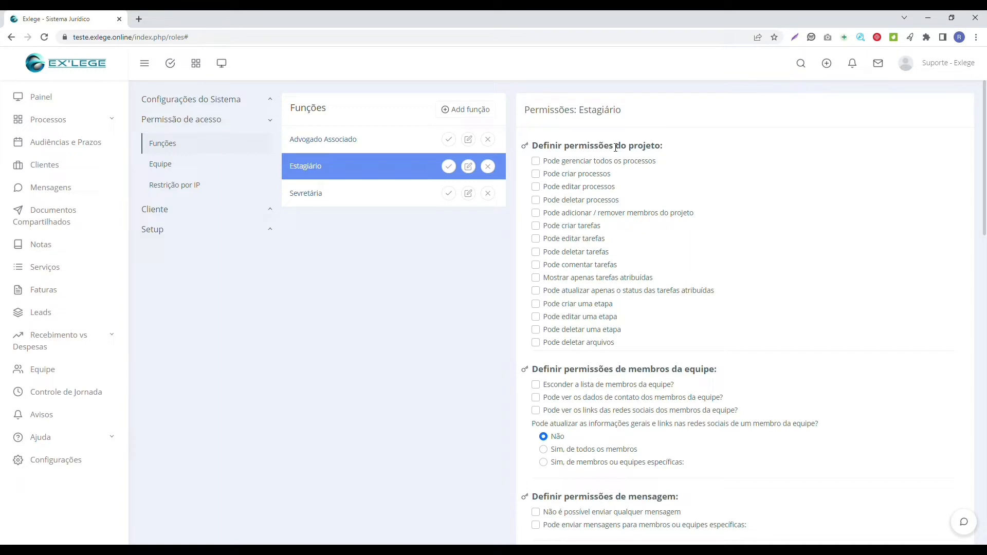
left_click(641, 164)
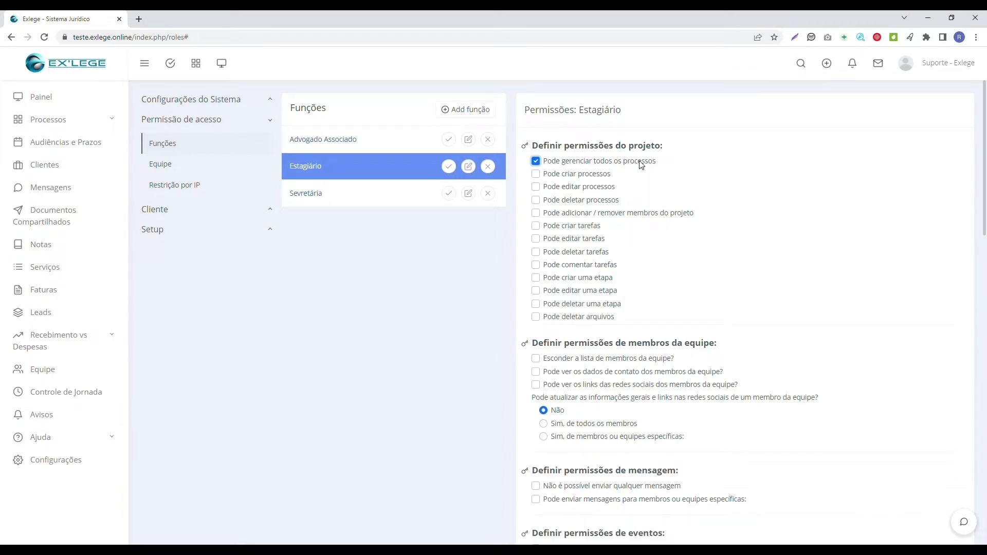
left_click(600, 176)
left_click(606, 190)
left_click(538, 213)
Step: Allow the Estagiário role to create, edit and comment on tasks, and to create and edit stages (etapas)
left_click(578, 228)
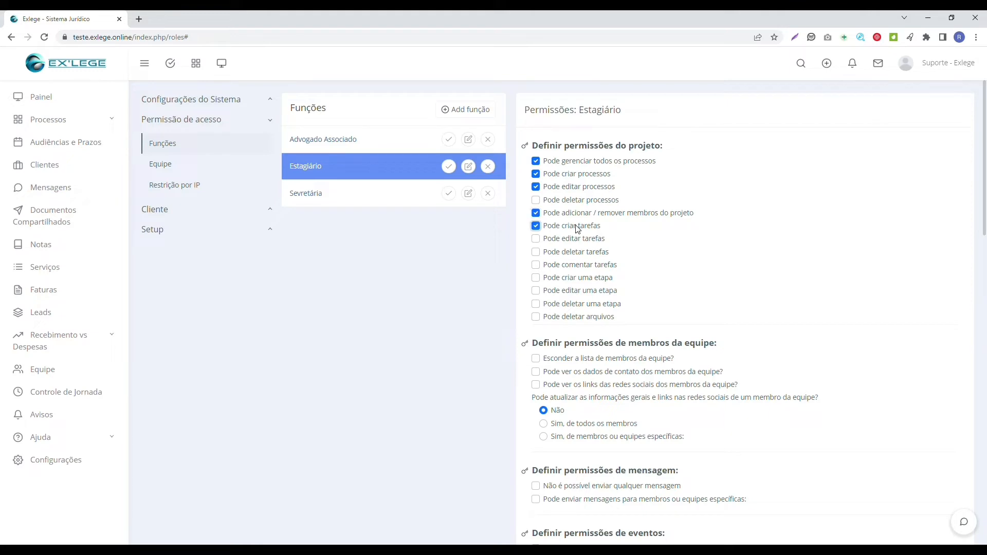
left_click(602, 239)
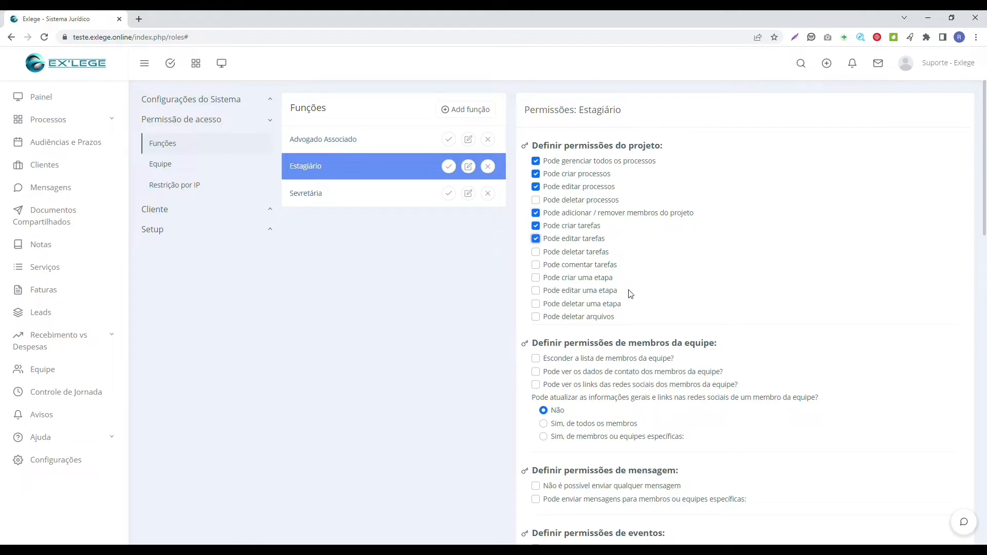
left_click(608, 266)
left_click(603, 280)
left_click(608, 291)
Step: Allow the Estagiário role to see team members' contact data and social network links
scroll(663, 309, "down", 1)
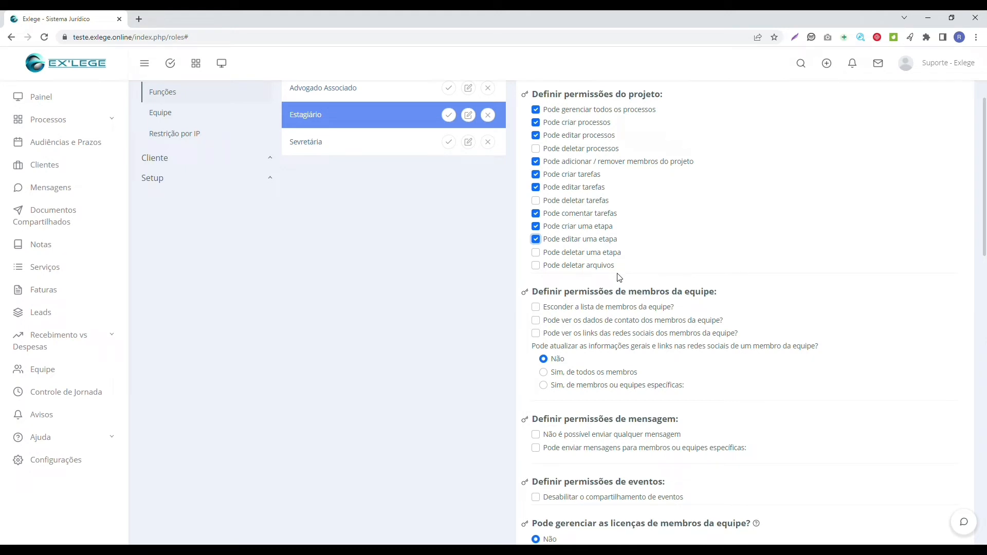
scroll(619, 278, "down", 2)
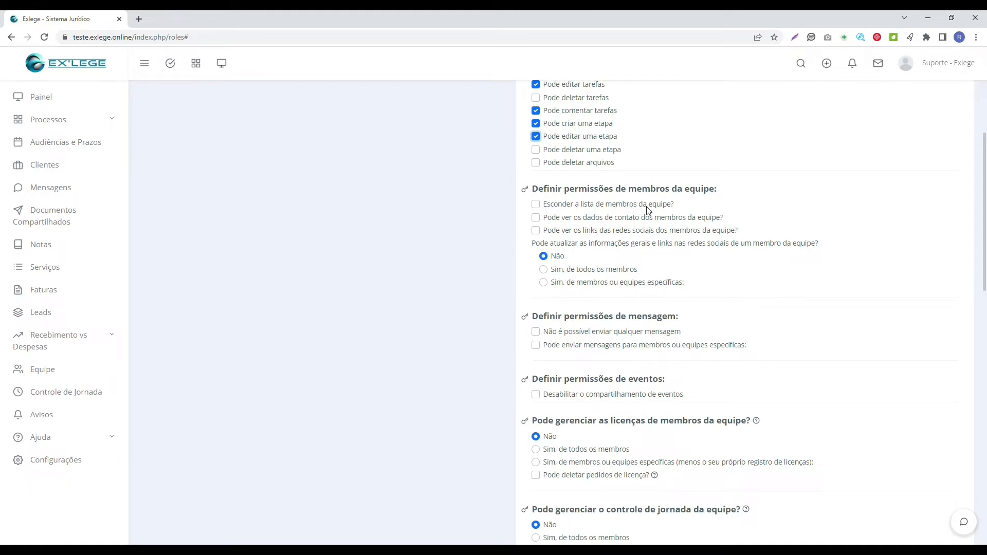
scroll(718, 219, "down", 1)
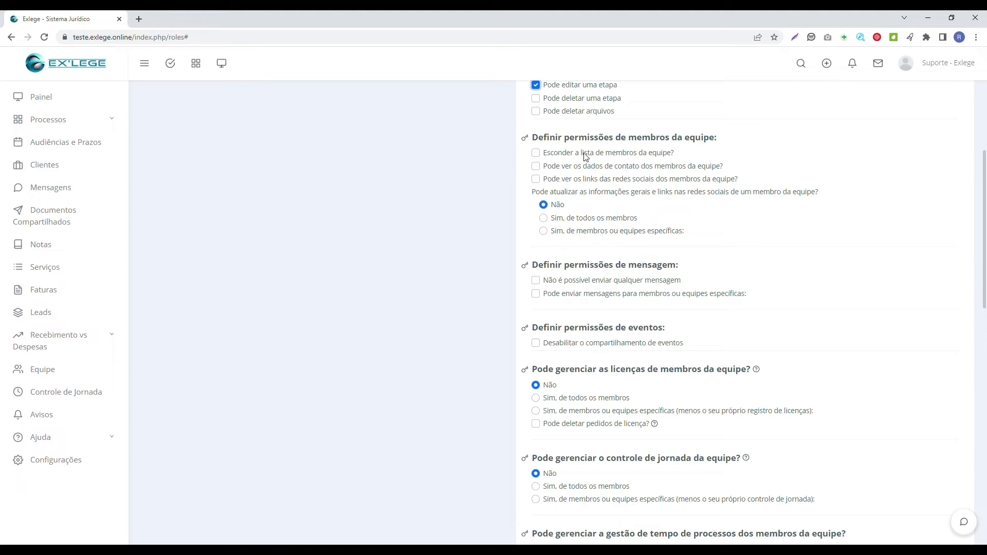
left_click(697, 169)
left_click(668, 180)
Step: Try the message permission for specific members or teams and clear it again
scroll(768, 237, "down", 2)
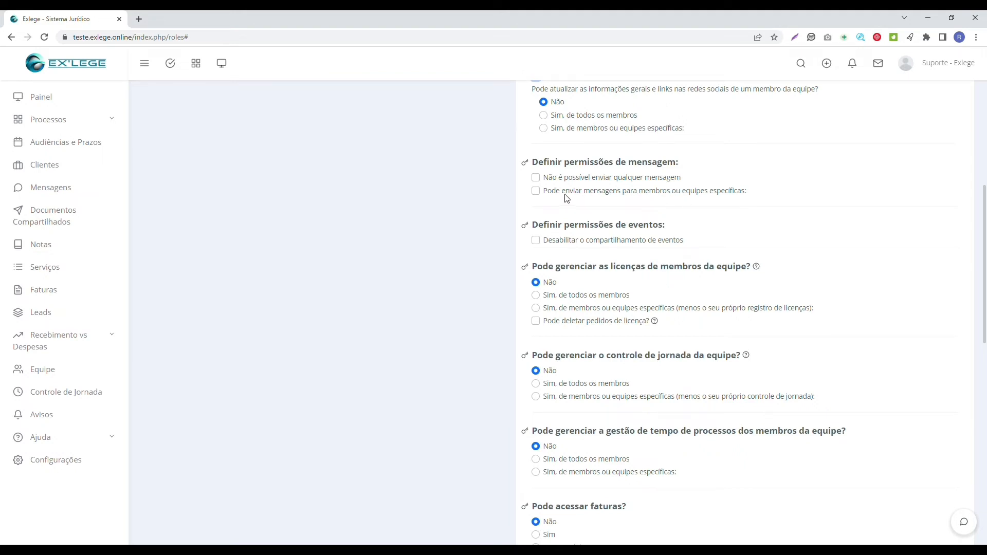
left_click(642, 196)
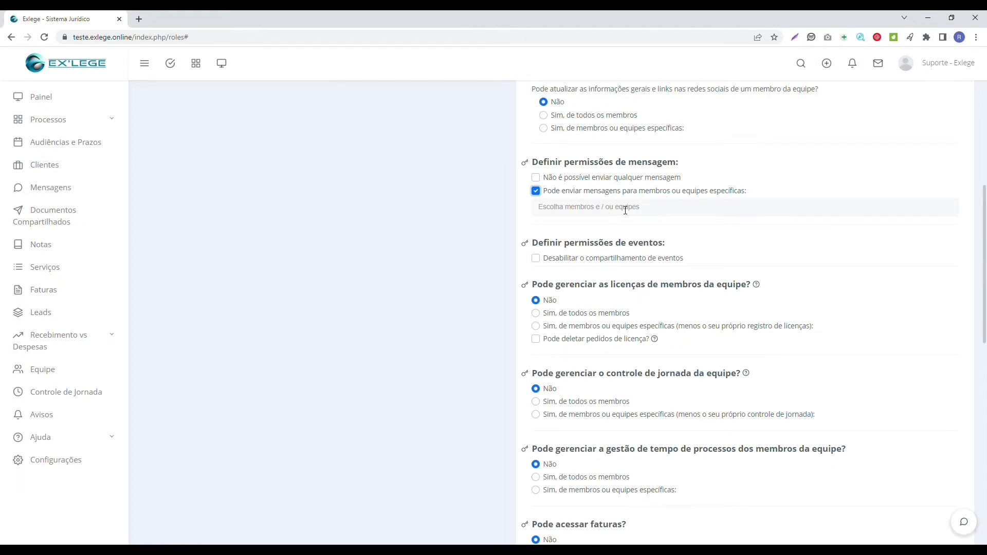
left_click(537, 193)
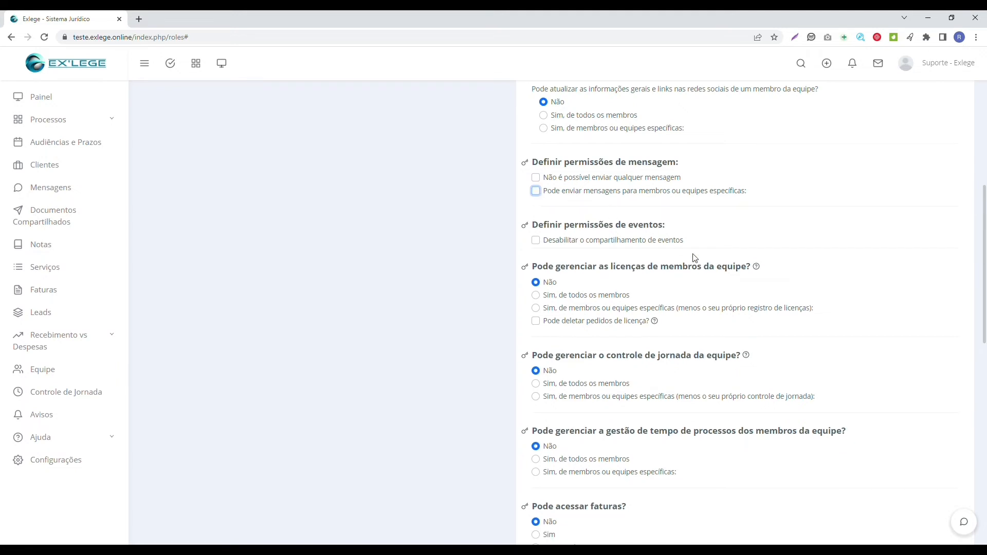
Step: Disable event sharing (Desabilitar o compartilhamento de eventos) for the Estagiário role
scroll(710, 288, "down", 1)
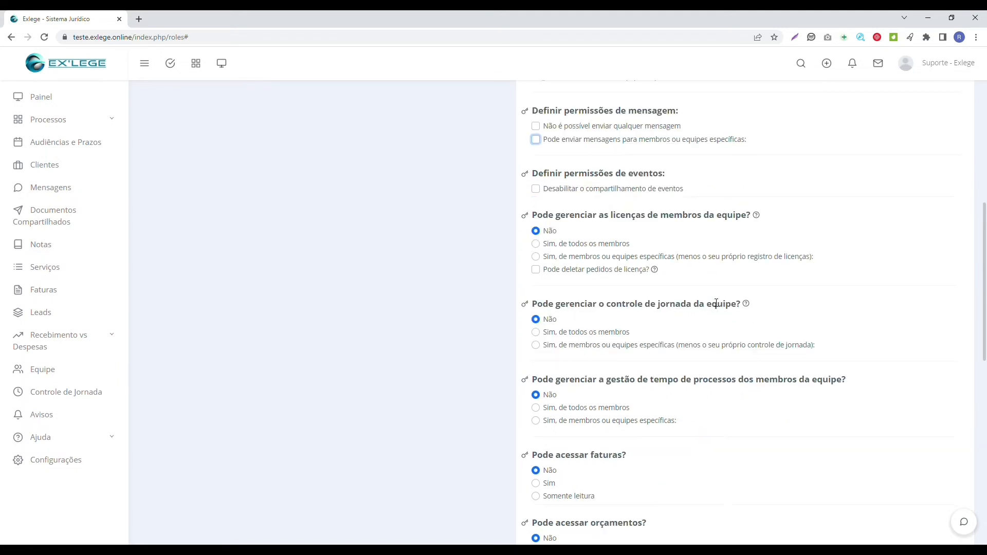
left_click(624, 190)
Step: Try the invoice access options Sim and Somente leitura, and return "Pode acessar faturas?" to Não
scroll(700, 269, "down", 1)
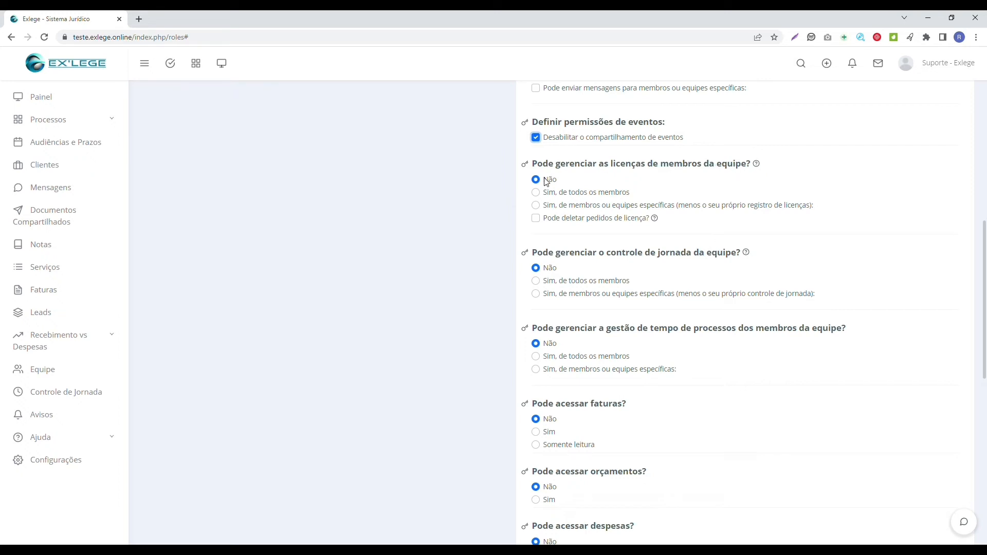
scroll(711, 234, "down", 2)
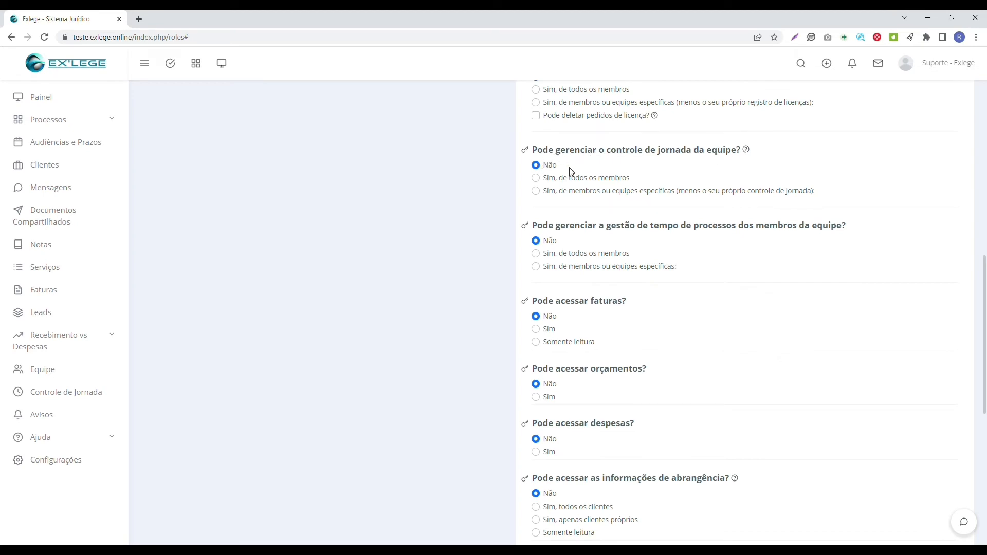
scroll(660, 264, "down", 1)
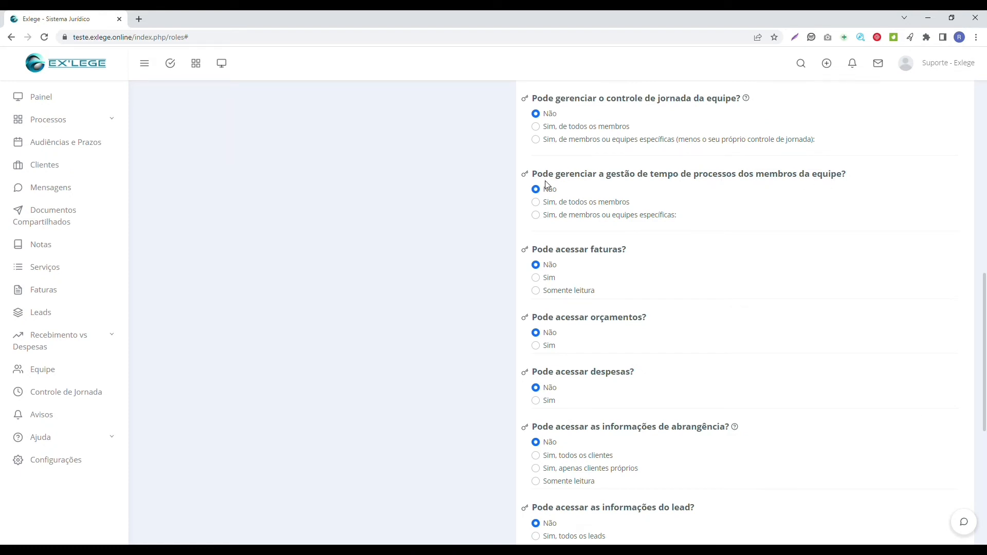
scroll(776, 218, "down", 1)
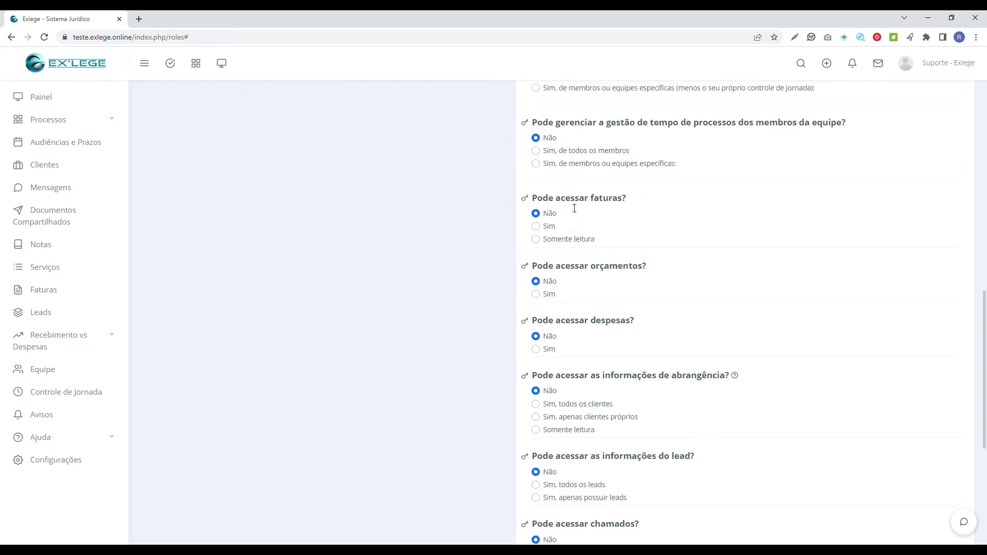
scroll(574, 208, "down", 1)
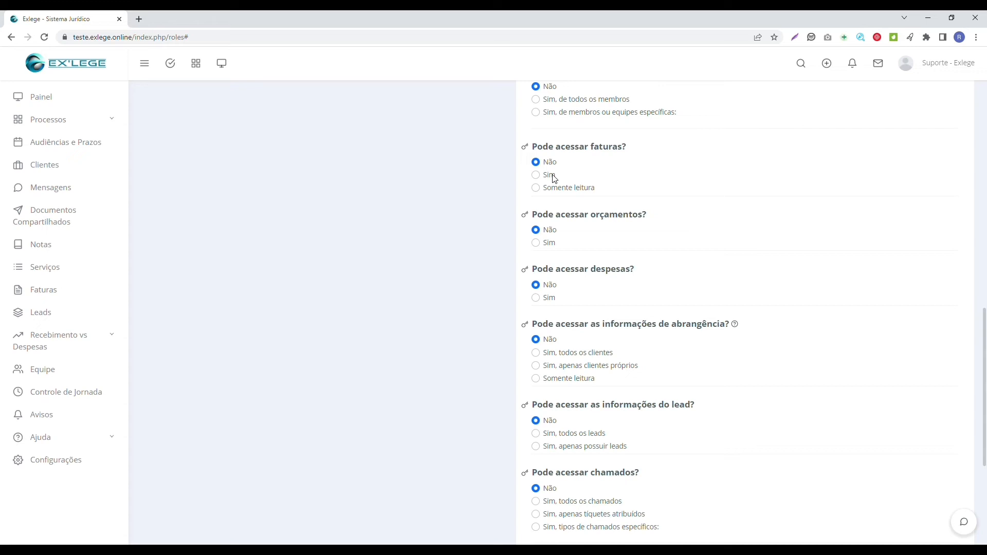
left_click(554, 178)
left_click(564, 192)
left_click(548, 166)
Step: Try the client access options under "Pode acessar as informações de abrangência?" and set it to Somente leitura
scroll(652, 191, "down", 1)
scroll(652, 190, "down", 1)
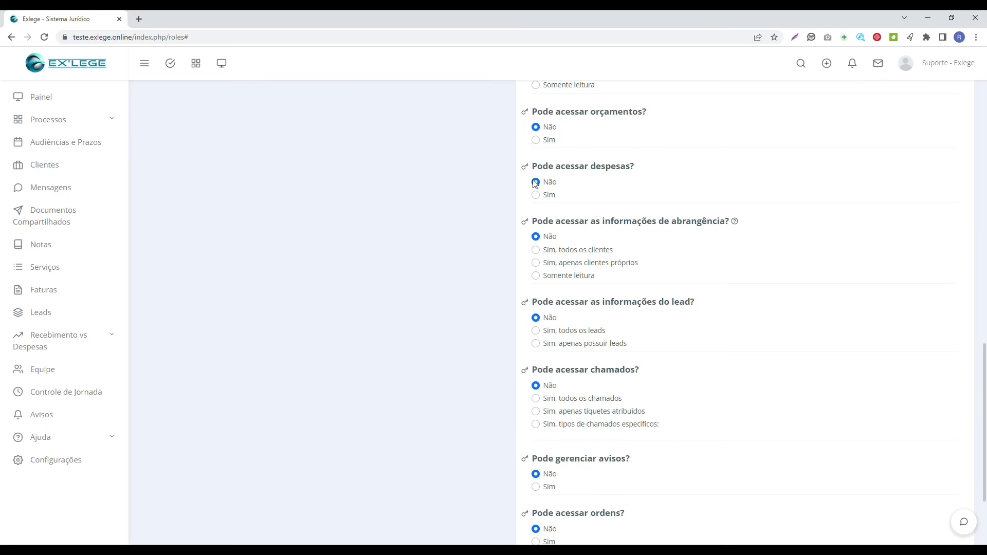
scroll(663, 193, "down", 2)
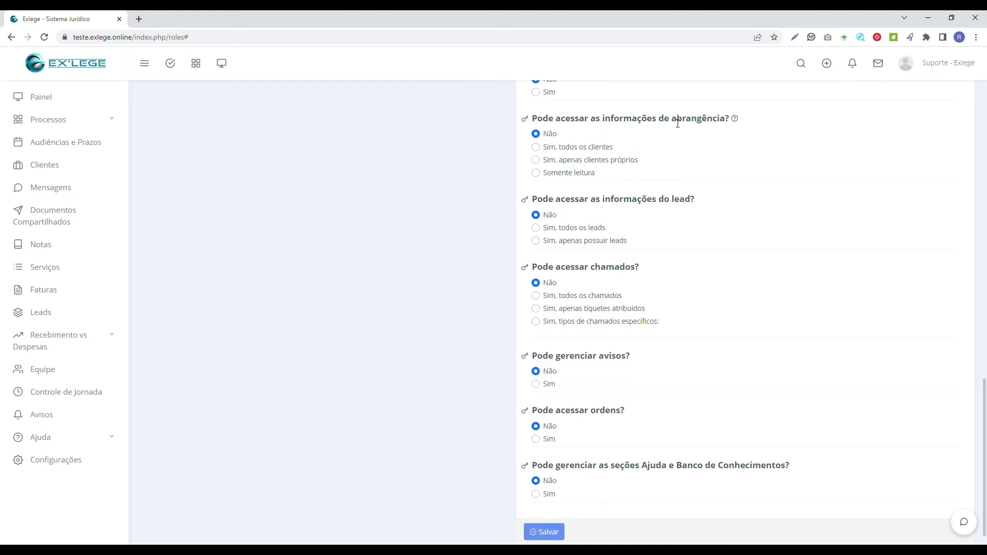
left_click_drag(671, 123, 730, 127)
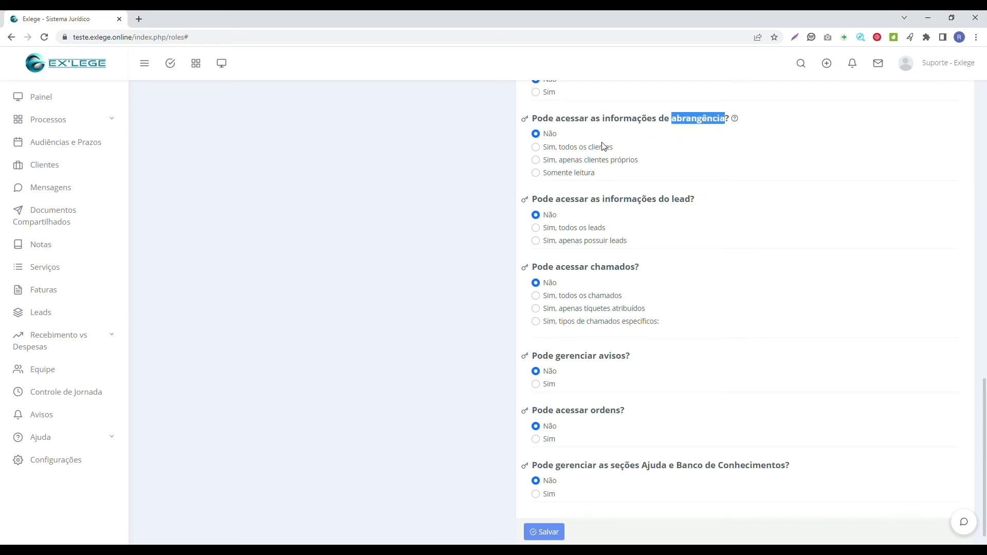
left_click(584, 151)
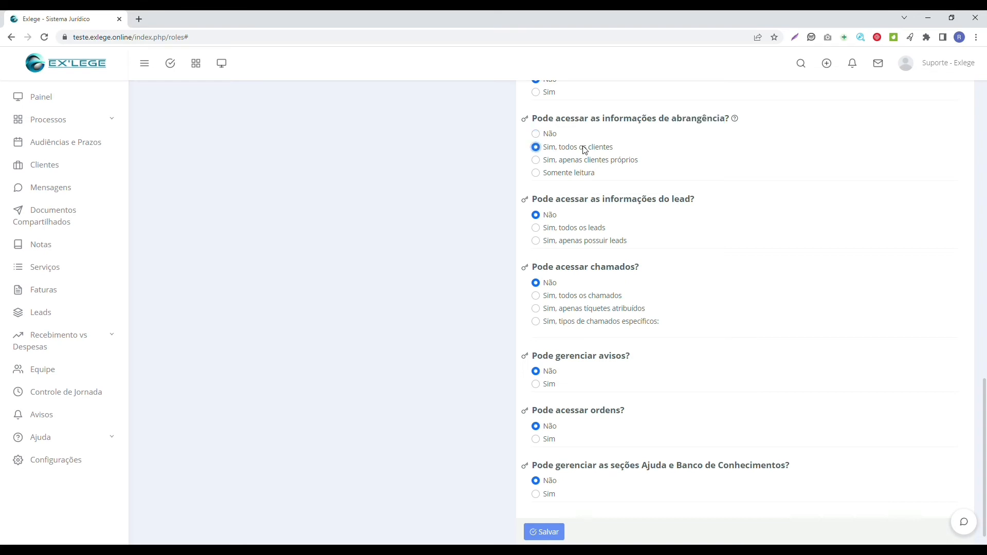
left_click(632, 162)
left_click(570, 176)
Step: Try both Sim options for lead information access and return the setting to Não
scroll(604, 169, "down", 1)
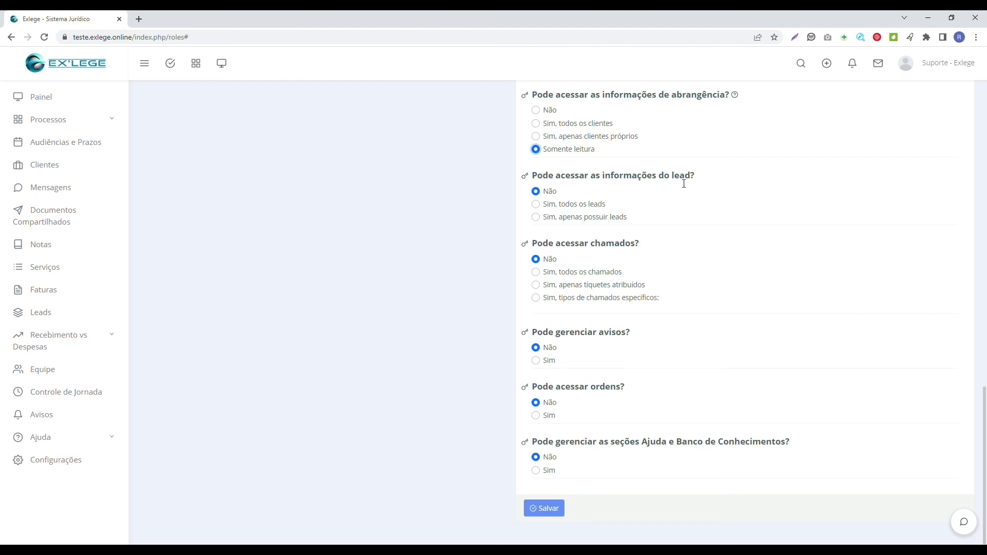
left_click(535, 204)
left_click(536, 217)
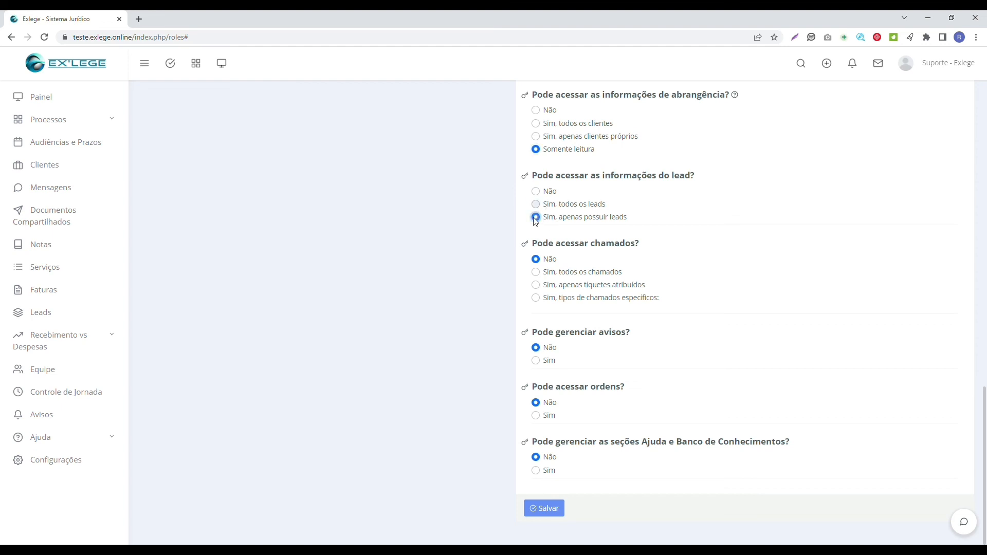
left_click(547, 192)
Step: Save the Estagiário role's permissions
left_click(531, 513)
scroll(360, 396, "up", 12)
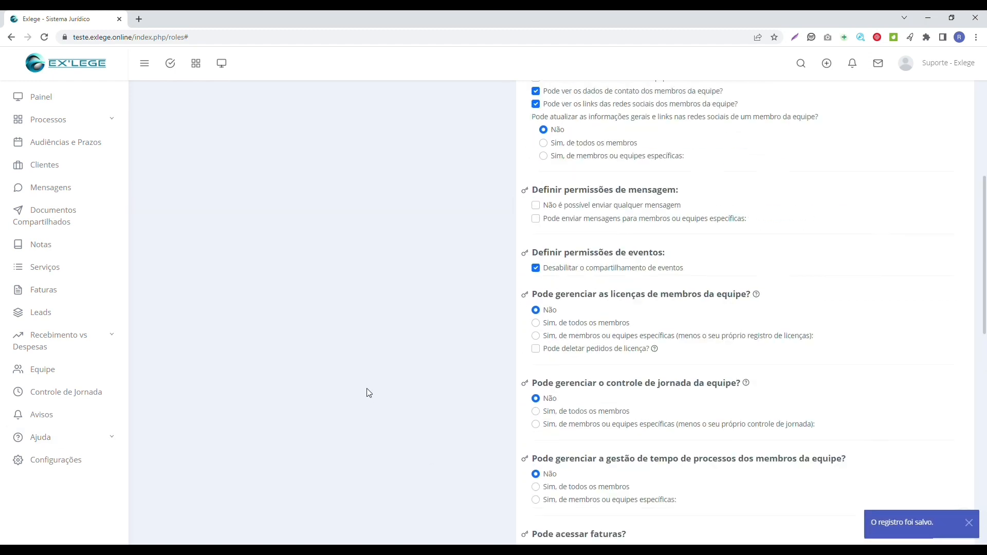
Step: Open the permissions of the Advogado Associado role and review all of its permission sections, from project permissions to the help and knowledge base setting
scroll(369, 394, "up", 5)
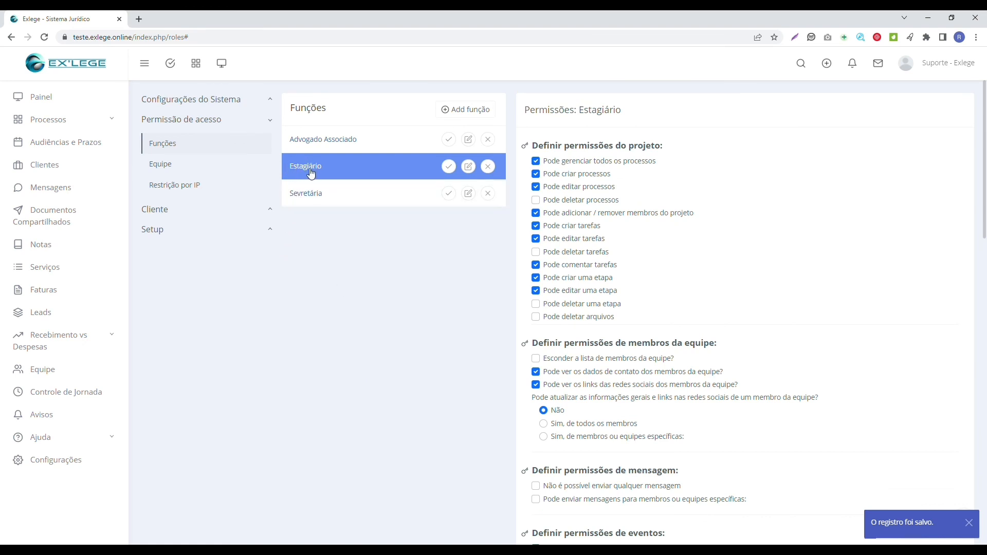
left_click(322, 145)
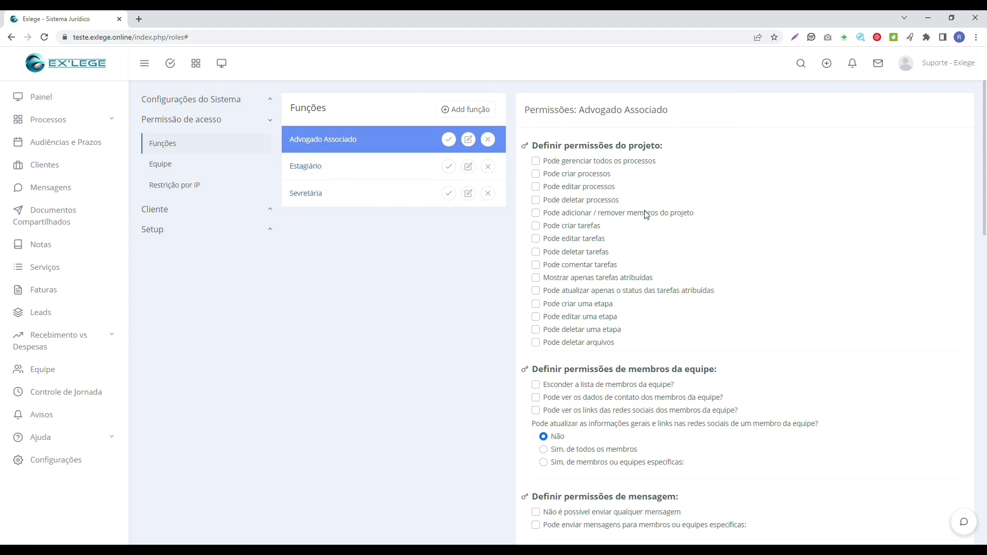
scroll(623, 192, "down", 5)
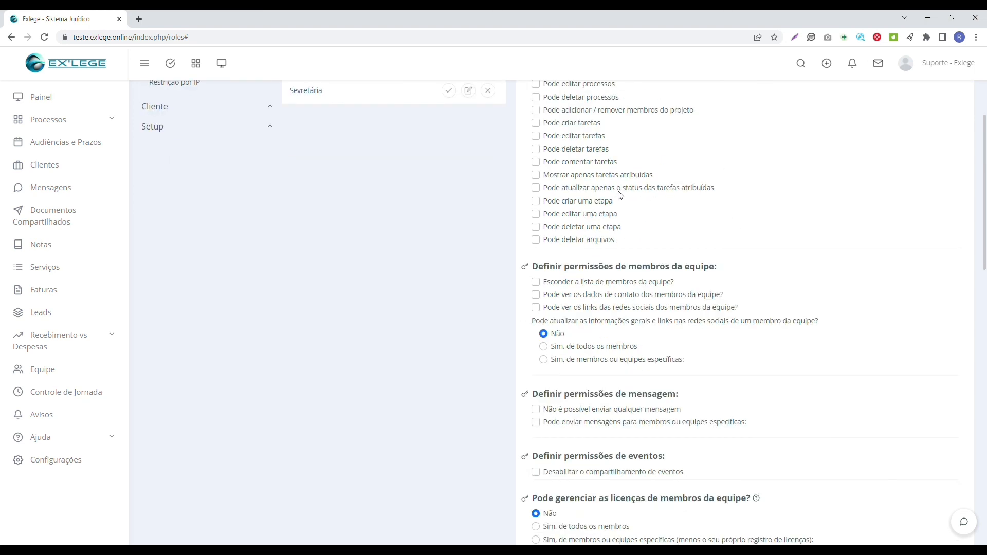
scroll(620, 194, "down", 8)
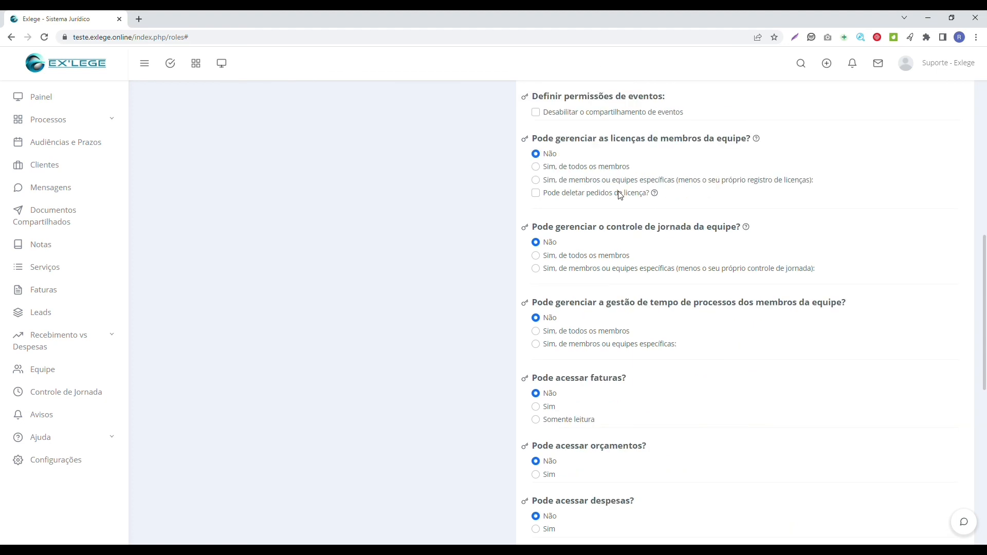
scroll(620, 195, "down", 5)
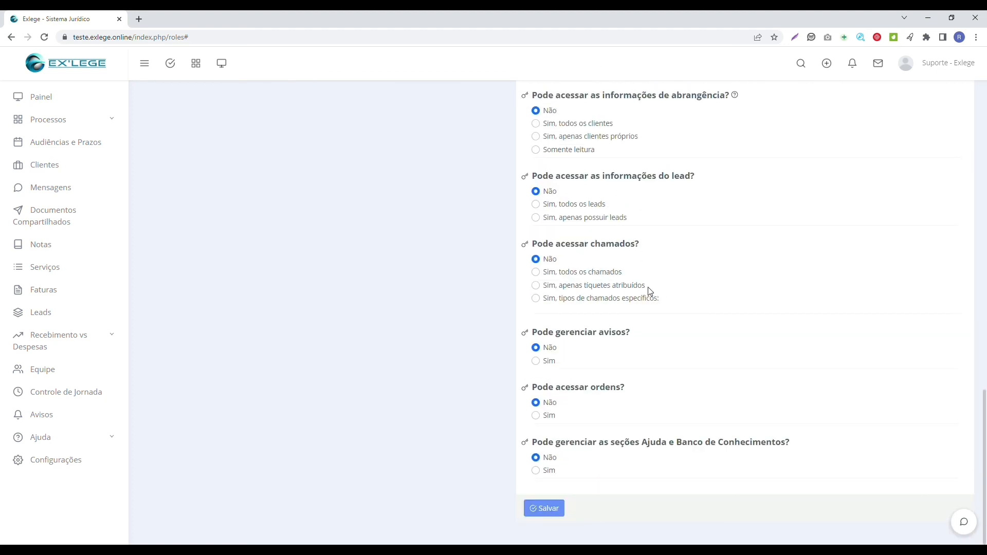
scroll(649, 289, "up", 15)
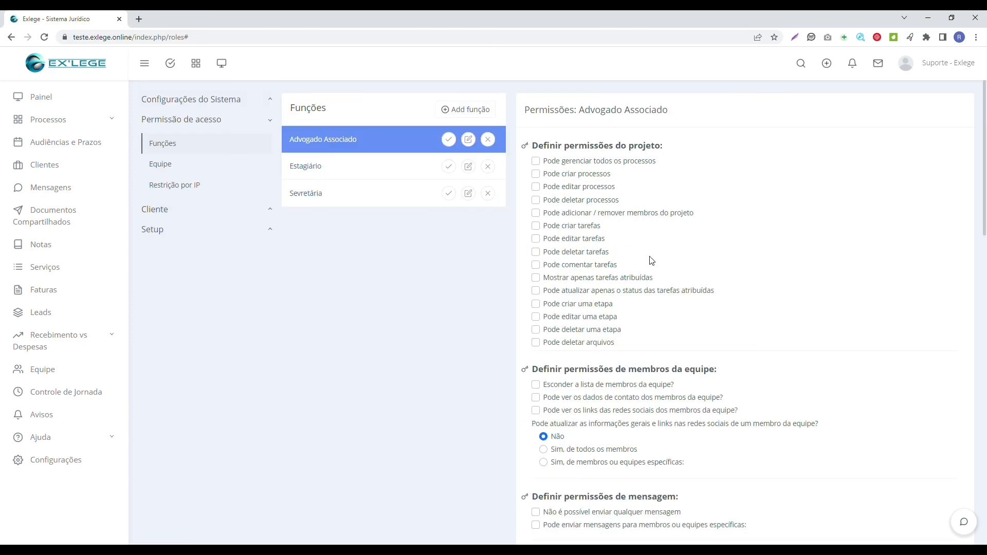